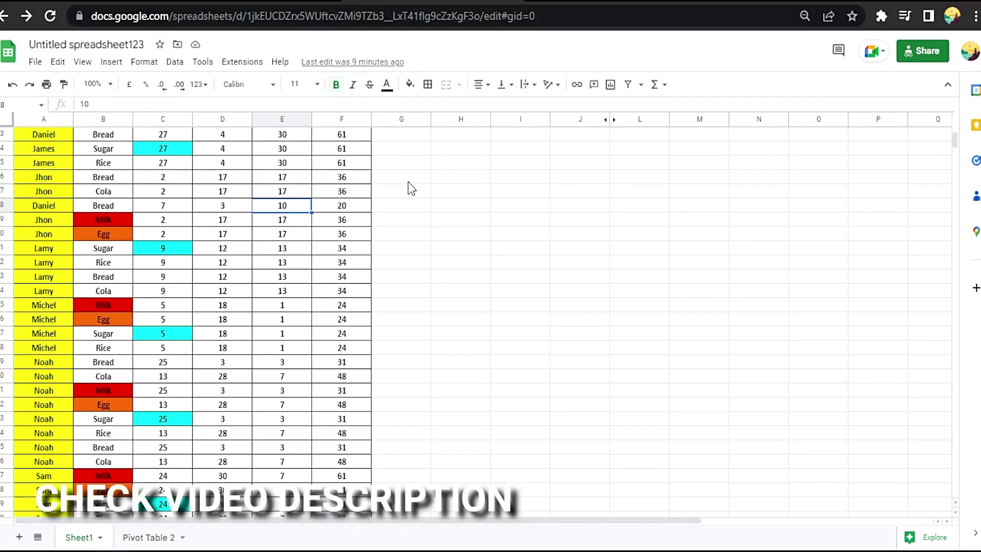
scroll(460, 205, up, 3)
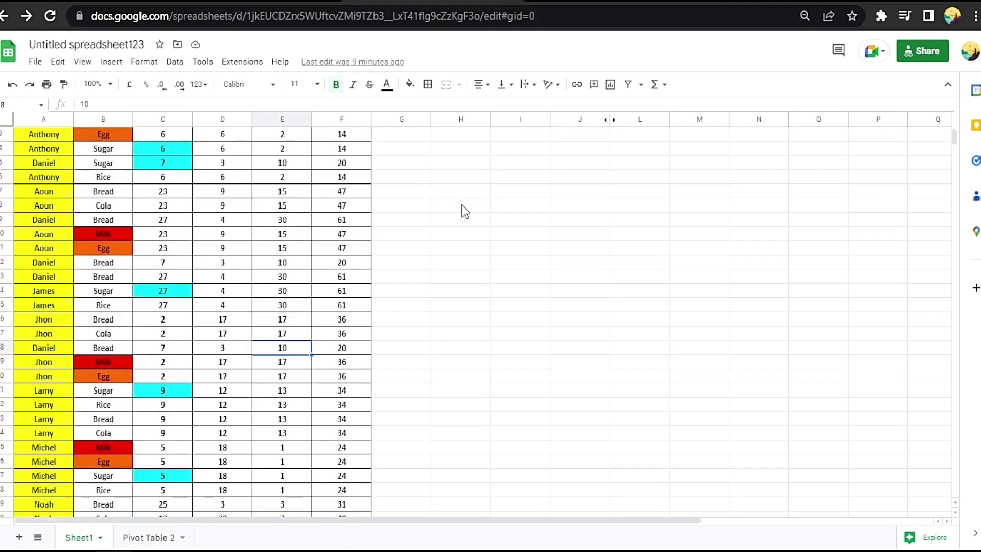
scroll(462, 210, up, 1)
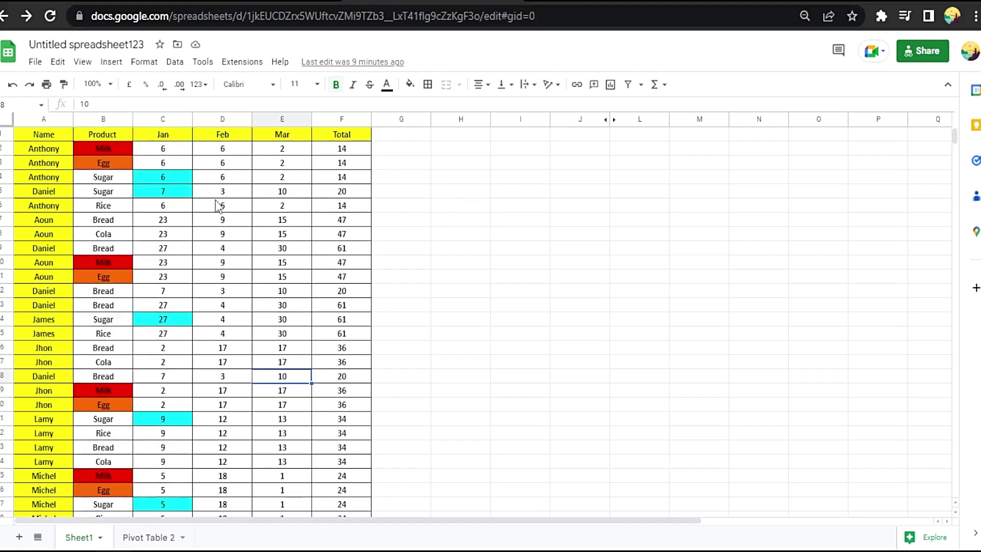
Step: From Name cell A1, twice extend the selection across the header row to Total and back
click(39, 137)
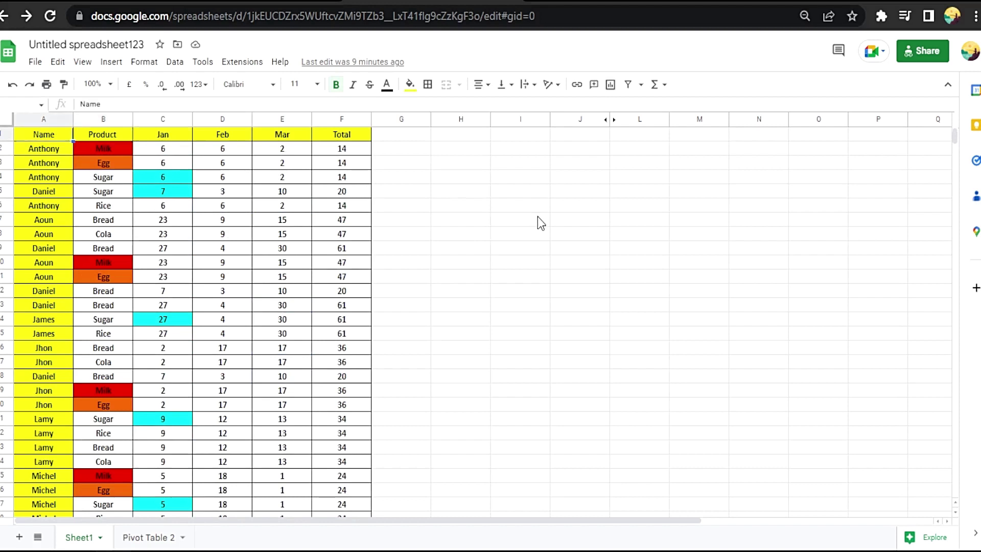
key(ctrl+shift+Right)
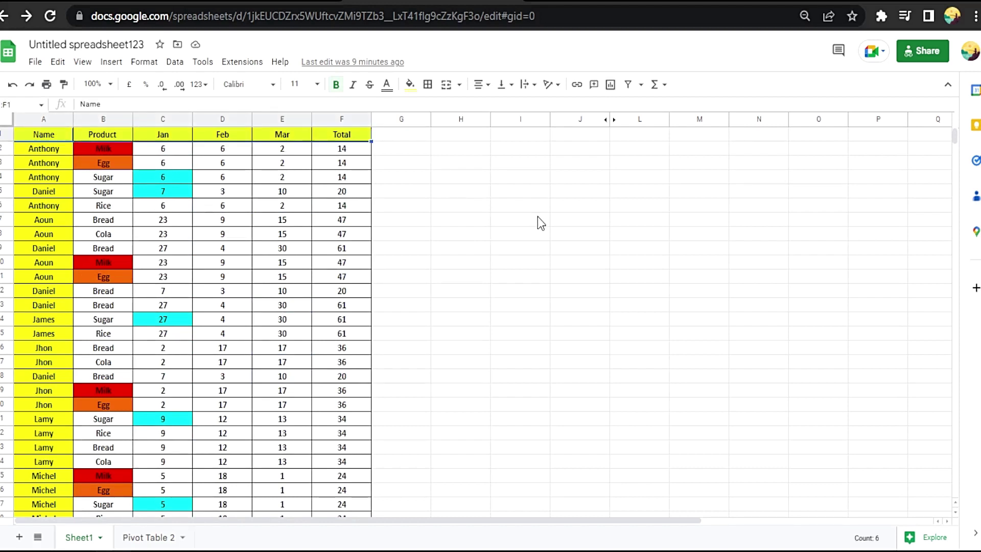
key(ctrl+shift+Left)
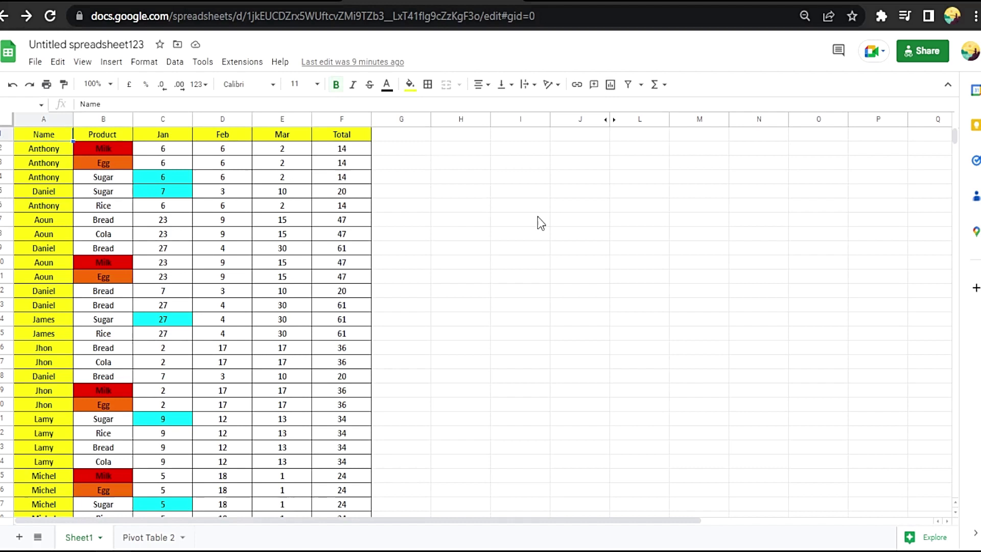
key(Right)
key(Left)
key(ctrl+shift+Right)
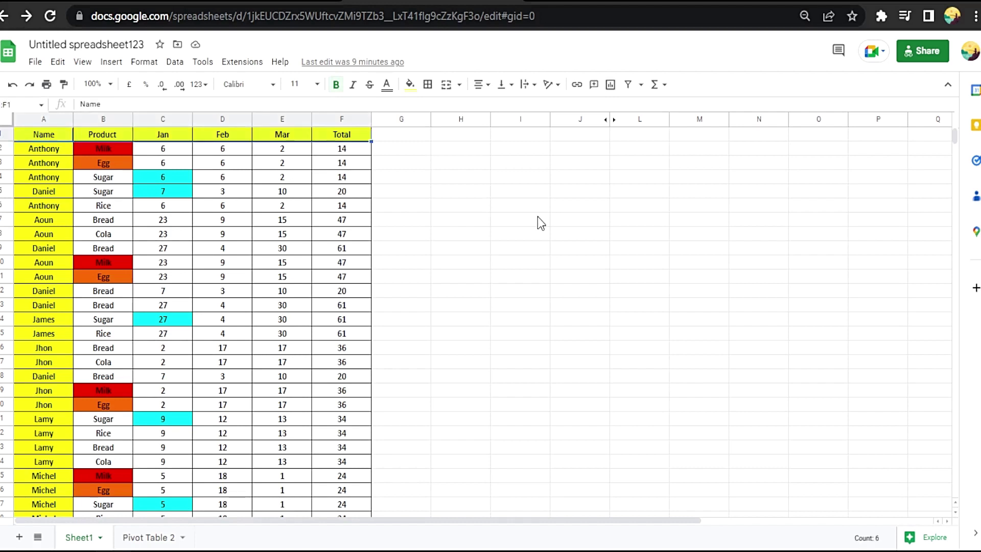
key(ctrl+shift+Left)
key(Right)
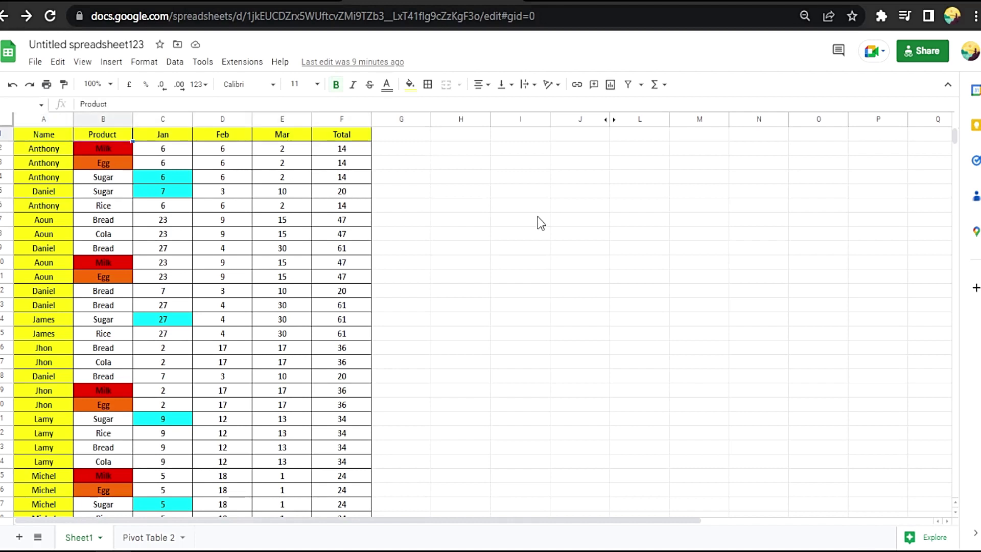
key(Left)
Step: Select Name column A1:A45, return to A1, then select the whole table A1:F45
key(ctrl+shift+Down)
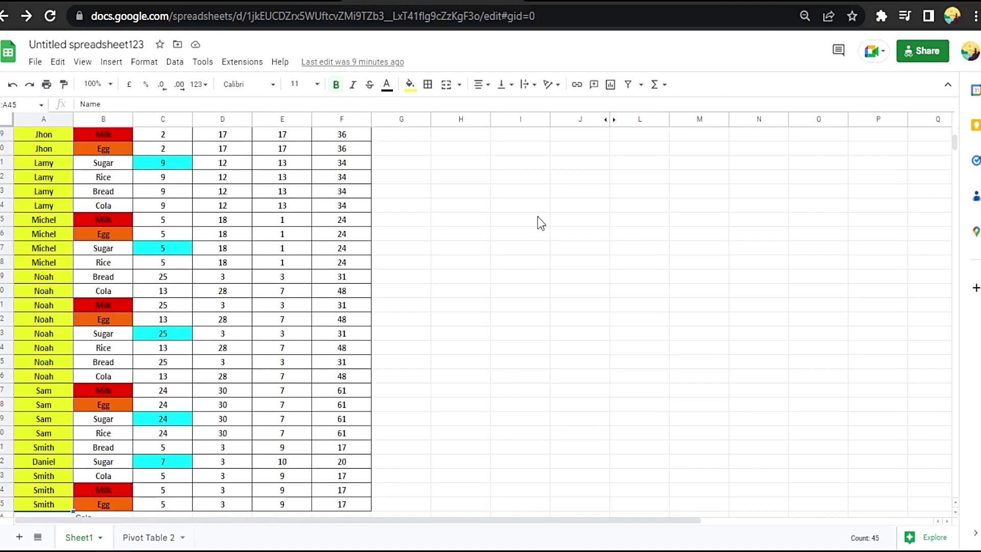
scroll(538, 222, up, 2)
scroll(106, 228, up, 4)
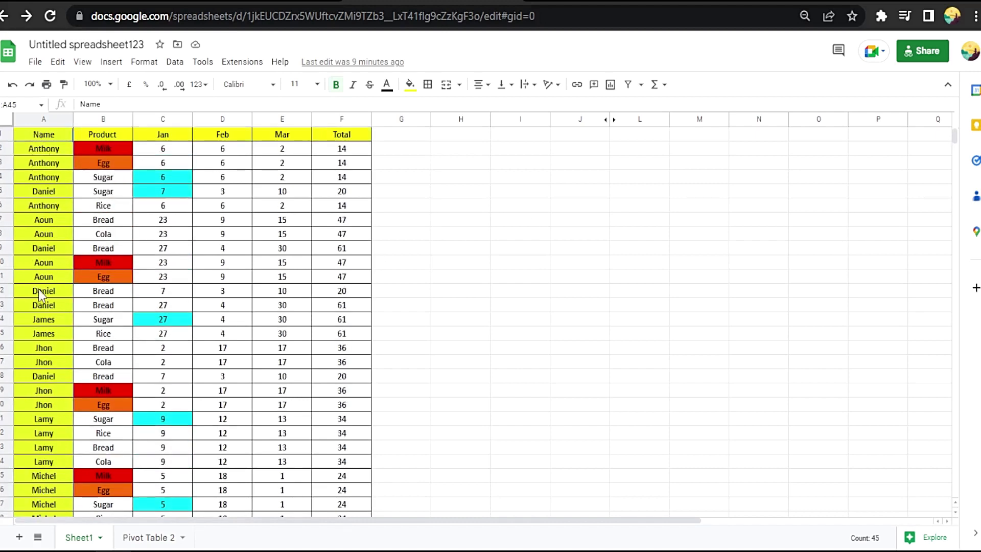
key(ctrl+shift+Up)
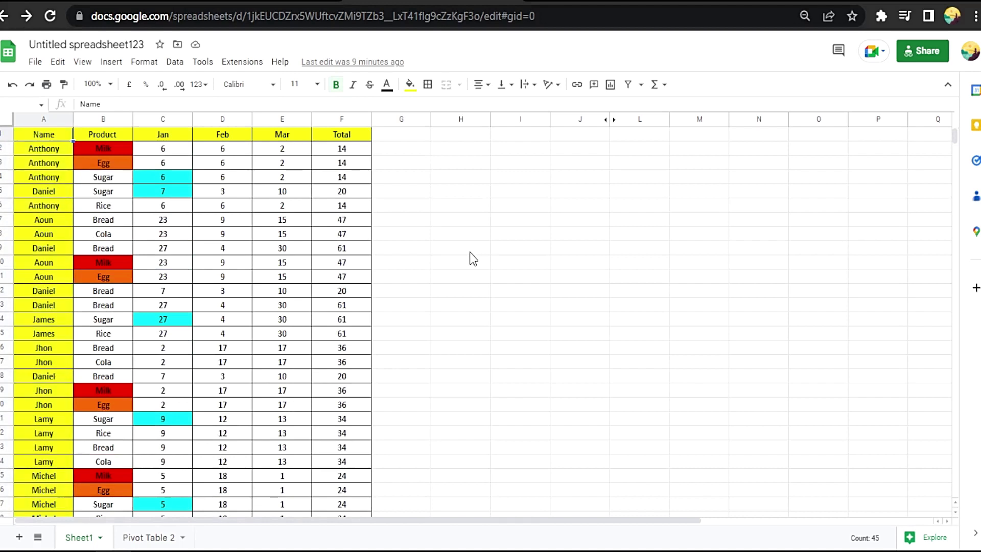
key(Down)
key(Up)
key(ctrl+shift+Right)
key(ctrl+shift+Down)
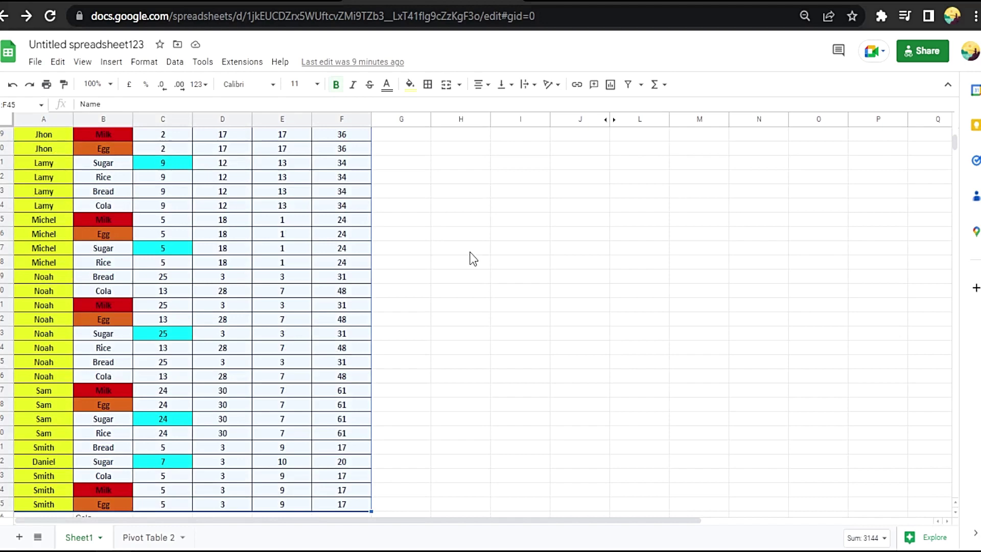
scroll(470, 258, up, 2)
scroll(470, 259, up, 4)
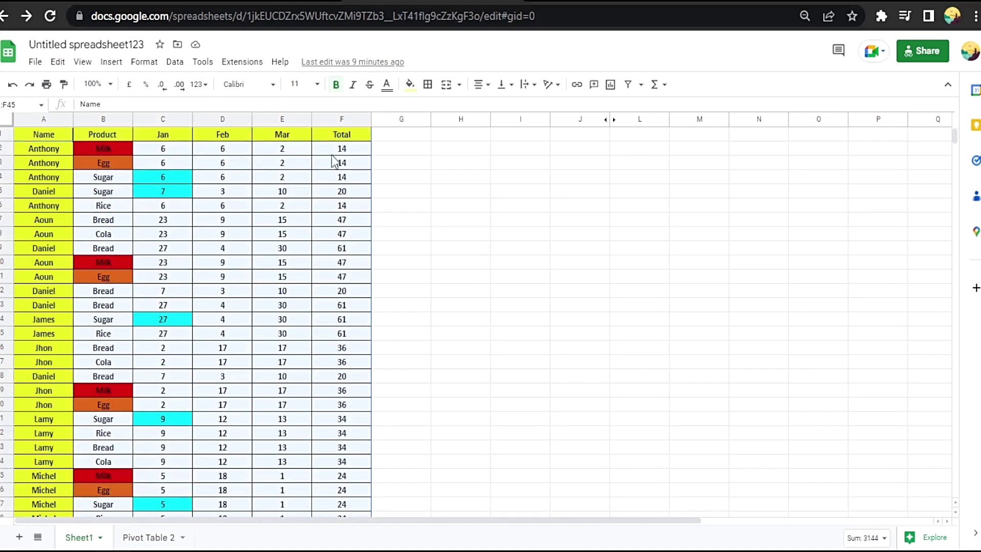
Step: From Total header F1, select F1:F45 and widen it left to A1:F45
click(340, 132)
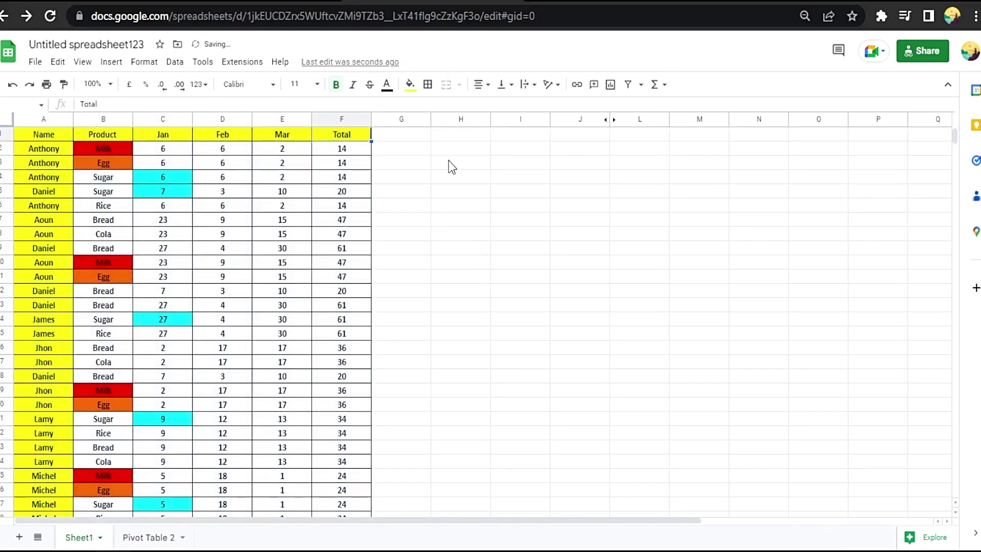
key(ctrl+shift+Down)
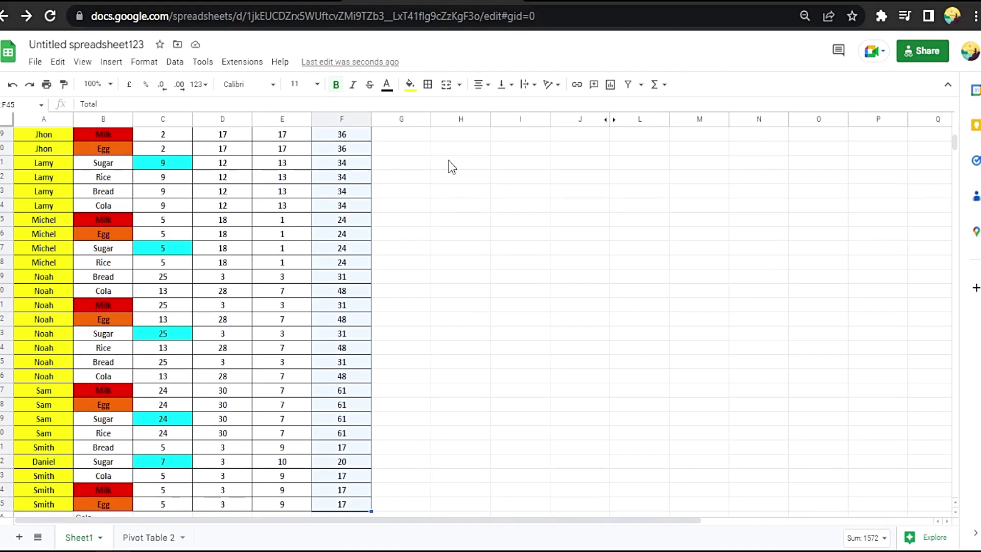
key(ctrl+shift+Left)
scroll(448, 161, up, 4)
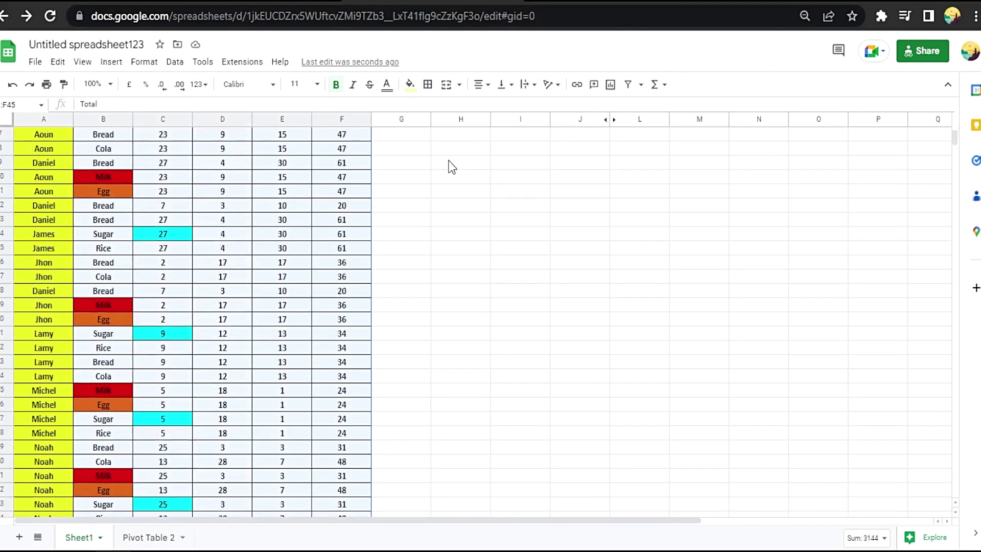
scroll(449, 160, up, 2)
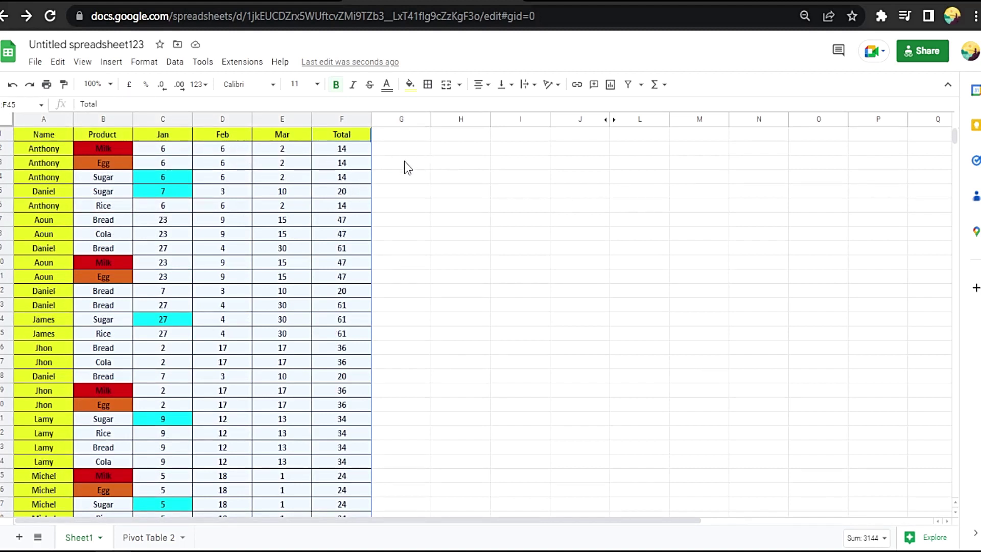
Step: From Product cell B1, jump to Total, back to Name, then select A1:F45
click(81, 140)
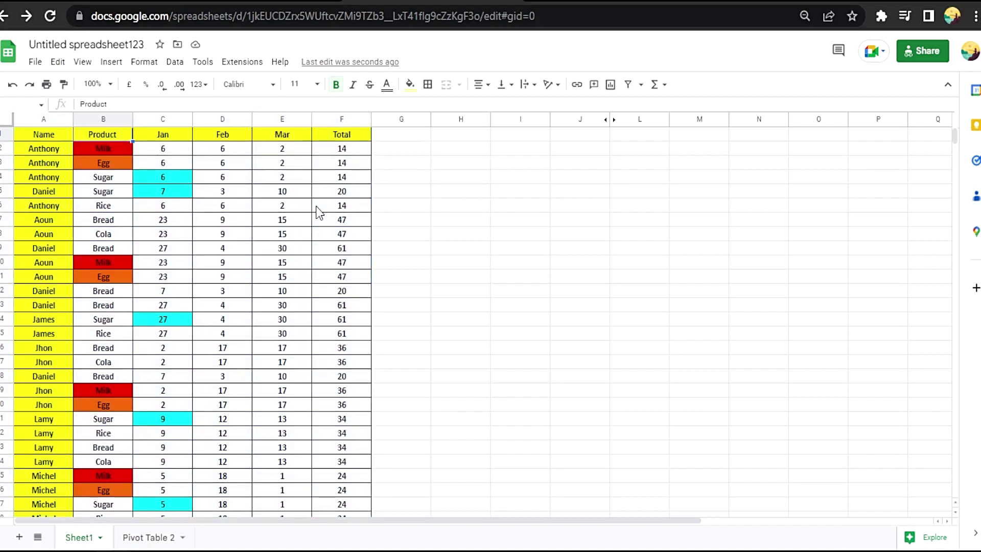
key(ctrl+Right)
key(ctrl+Left)
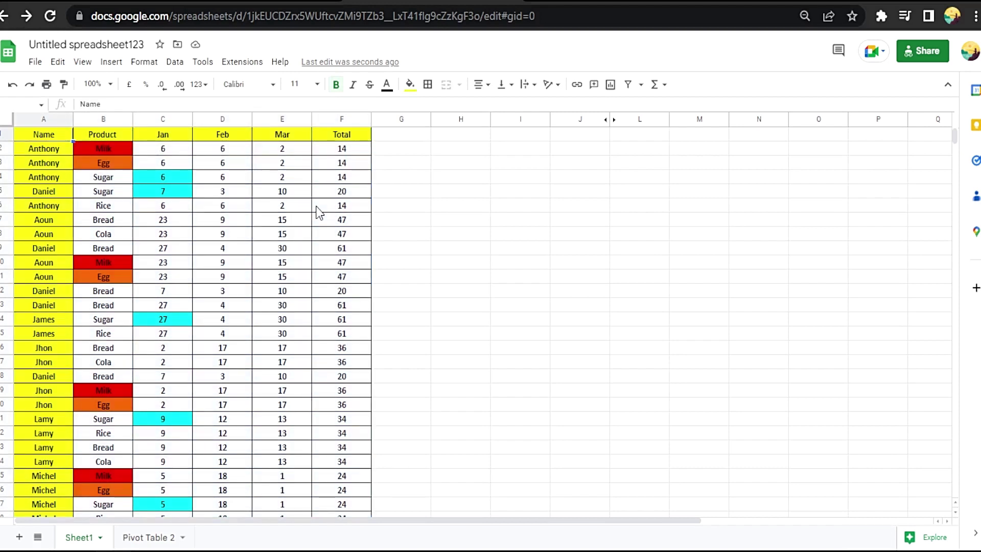
key(ctrl+shift+Right)
key(ctrl+shift+Down)
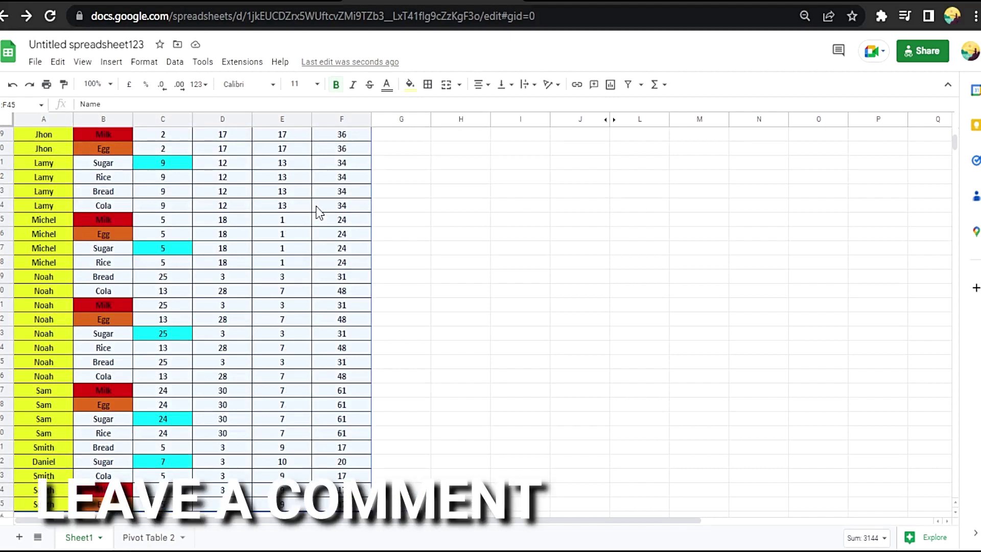